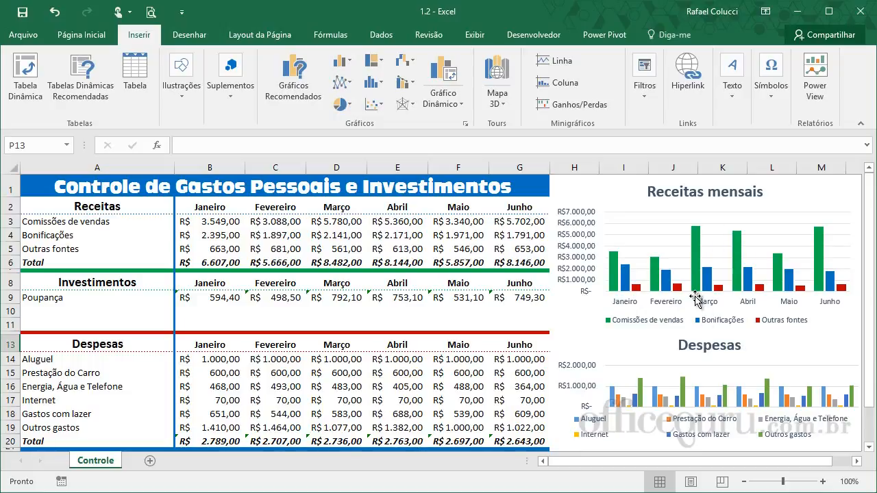
- Examine the Receitas mensais and Despesas charts, their source ranges and the available surface and radar chart types
mouse_move(708, 279)
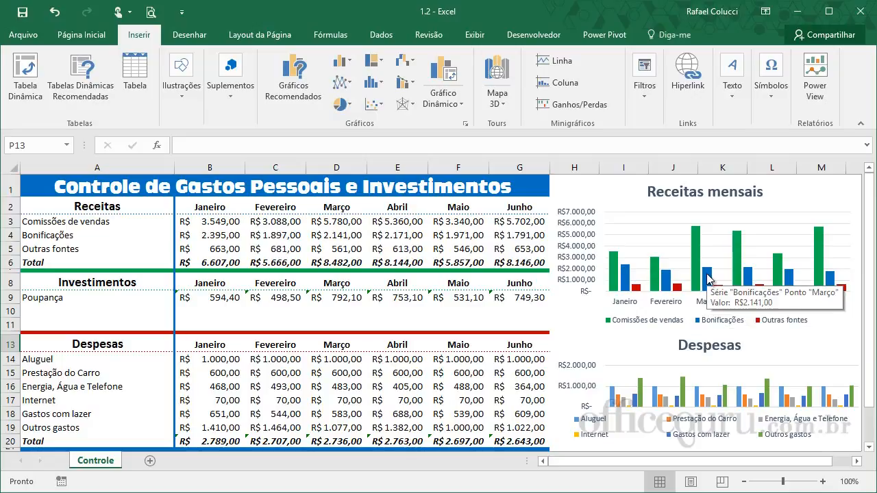
mouse_move(717, 293)
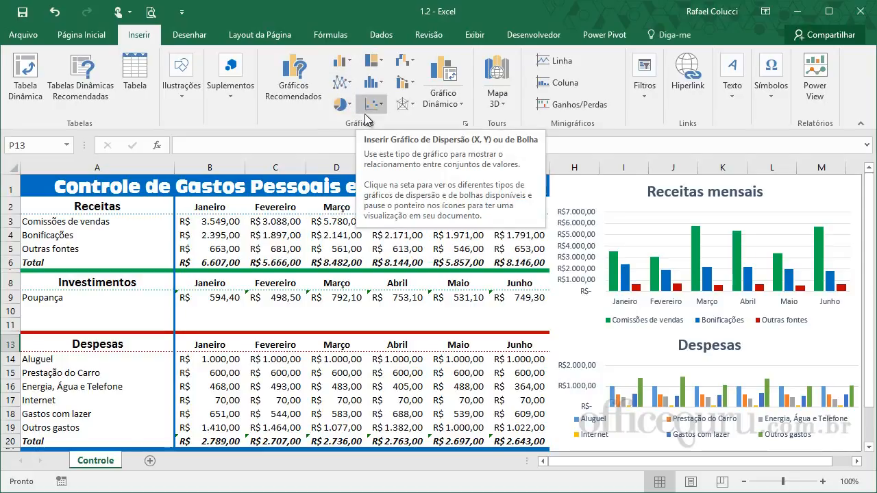
left_click(413, 105)
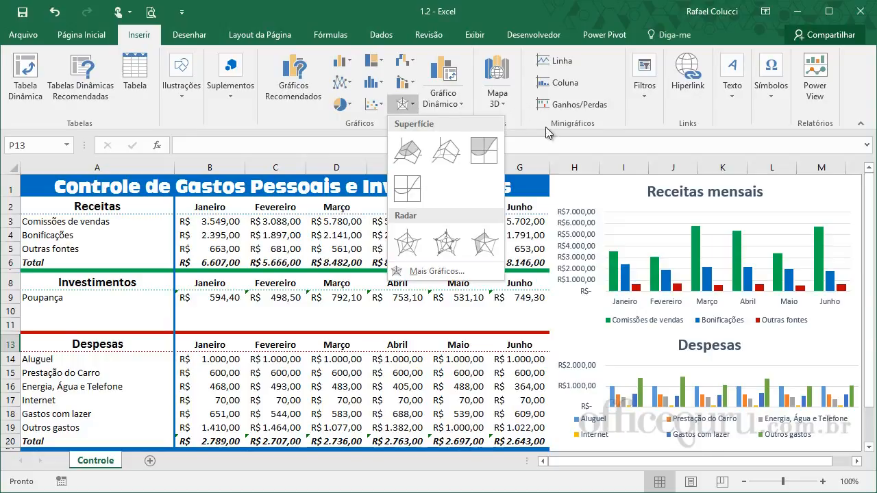
left_click(556, 141)
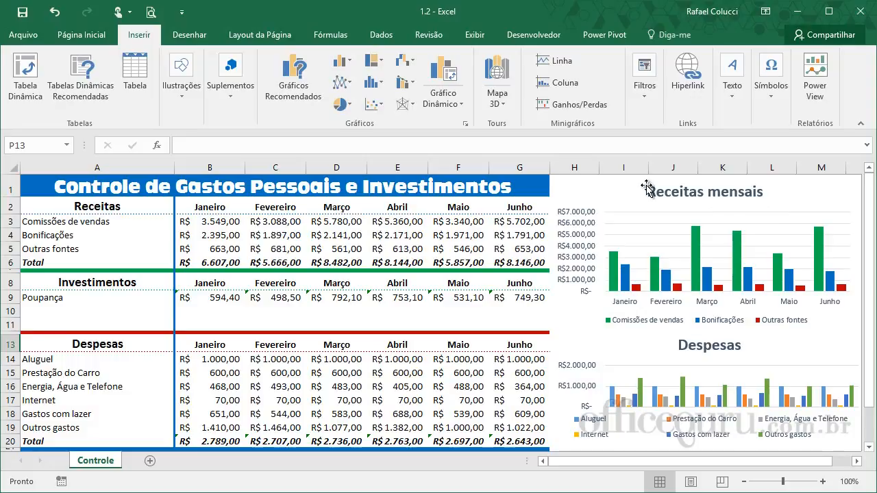
left_click(616, 191)
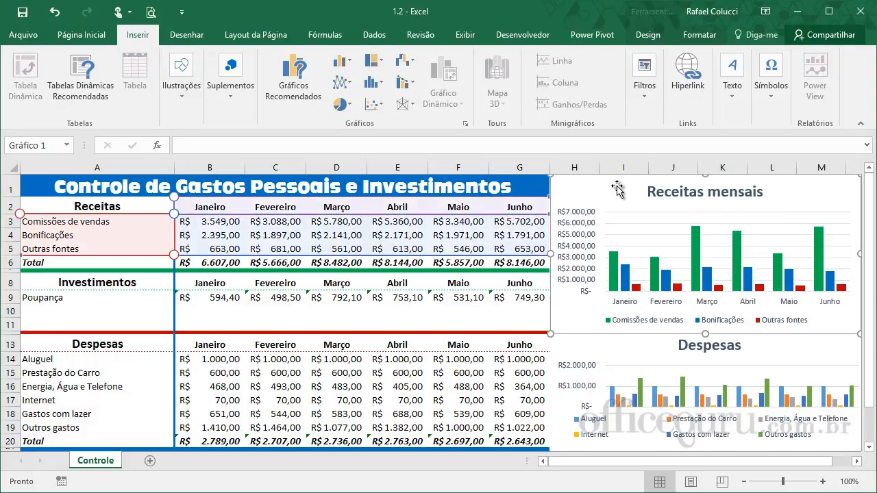
left_click(632, 356)
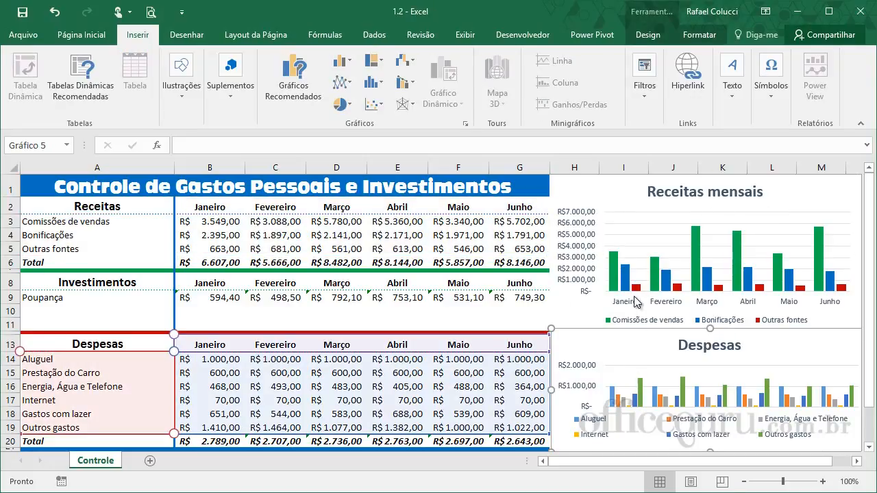
left_click(610, 196)
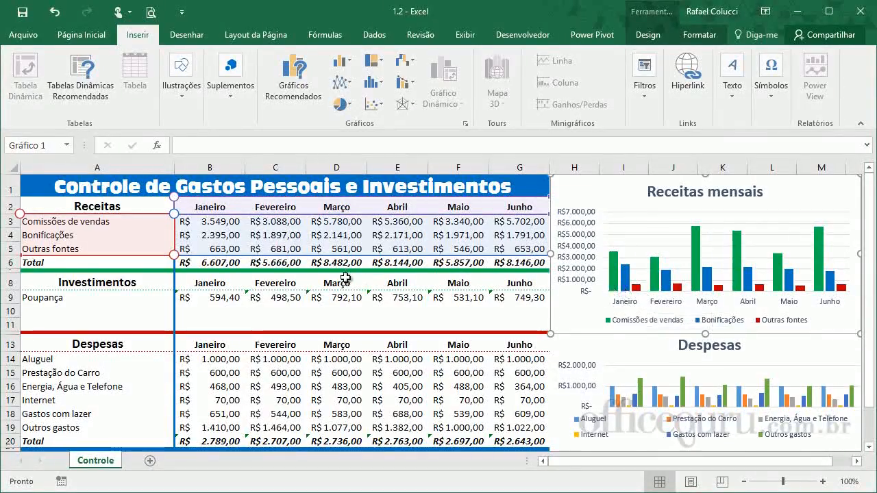
key("Escape")
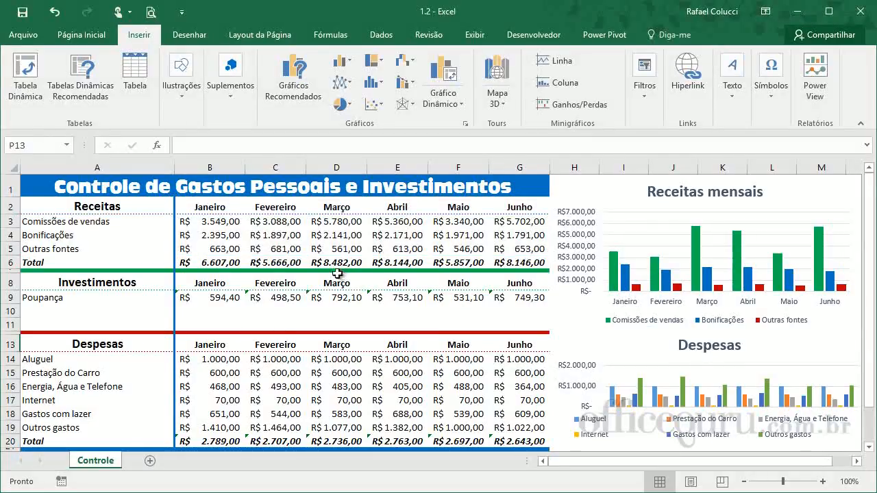
- Insert a 2D clustered column chart from the Receitas data in A2:G5, without the Total row
left_click(113, 206)
left_click_drag(113, 206, 515, 244)
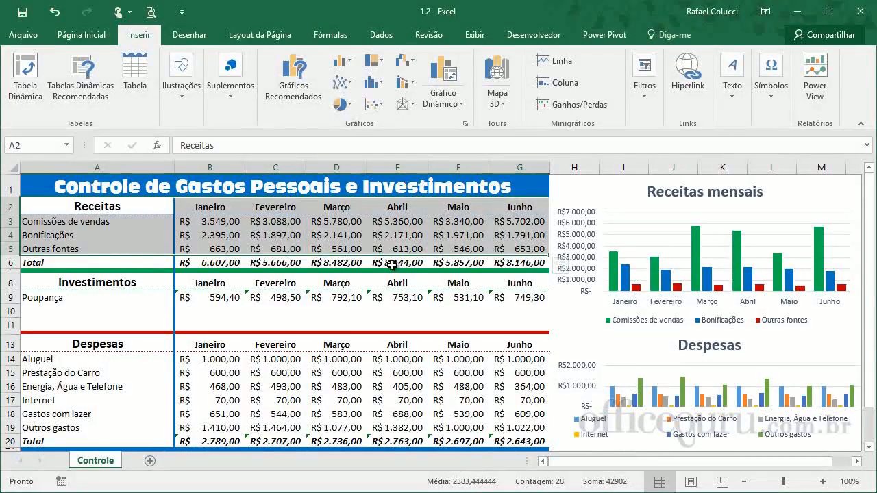
left_click(150, 206)
left_click_drag(150, 206, 153, 242)
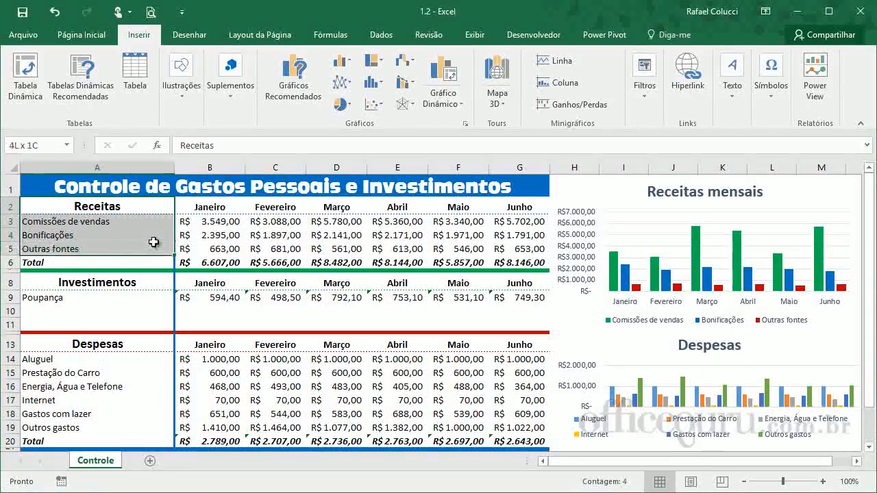
left_click_drag(154, 242, 506, 242)
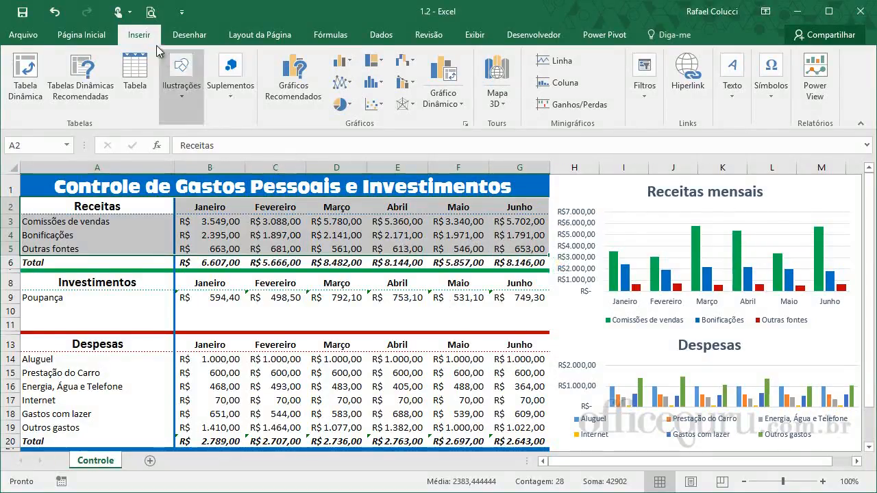
left_click(92, 38)
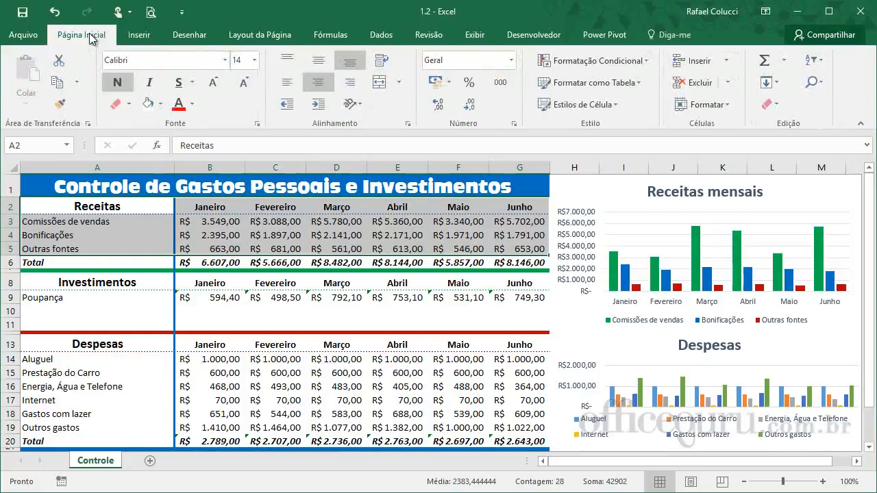
left_click(147, 40)
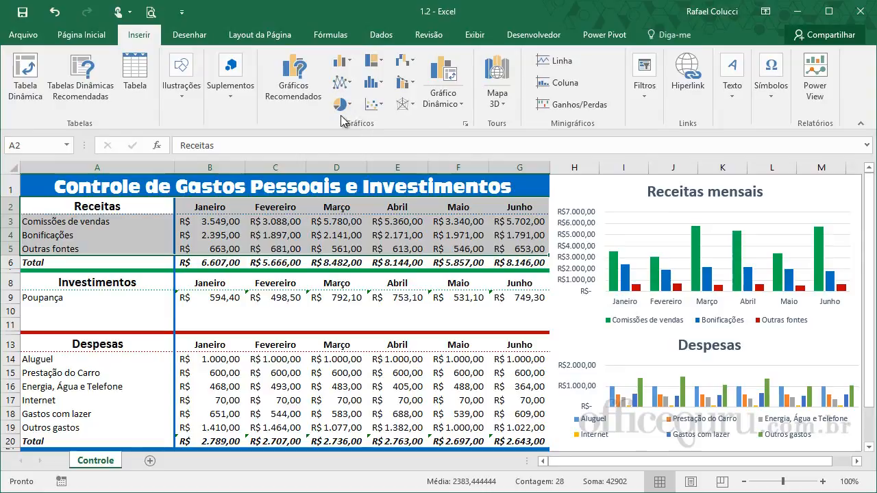
left_click(351, 65)
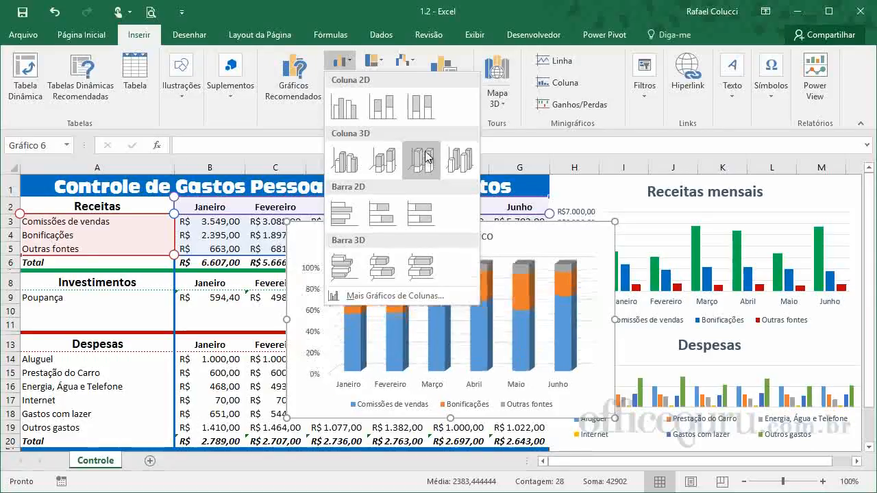
left_click(342, 114)
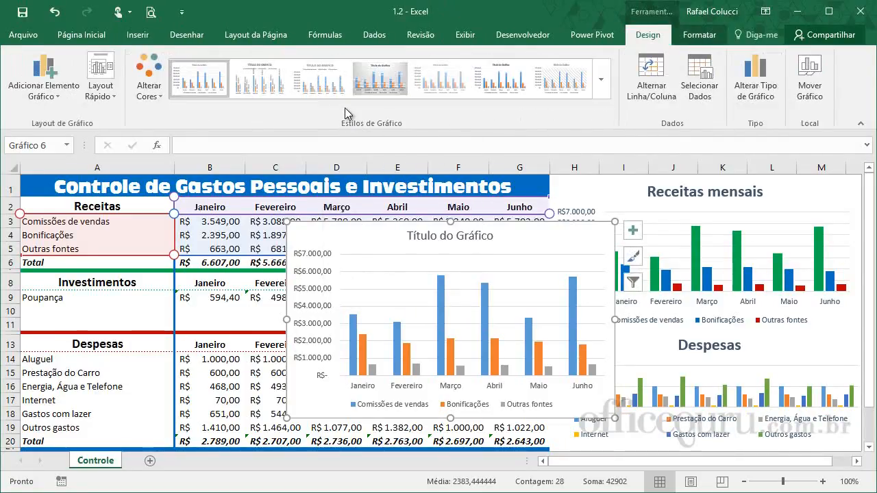
key("Escape")
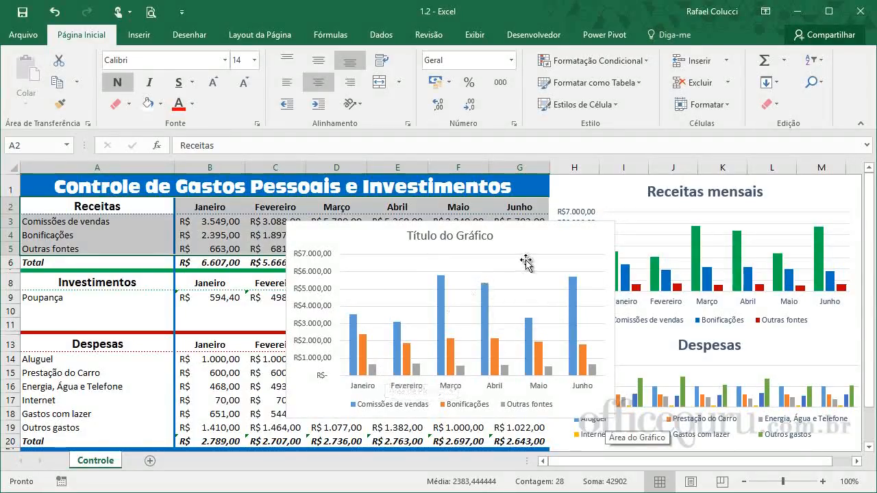
- Move the new column chart to its own new sheet named Gráfico
left_click(568, 240)
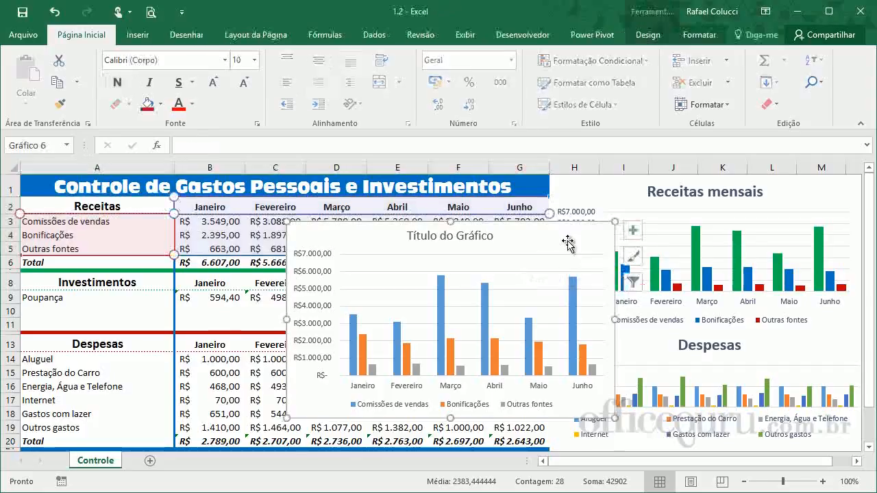
left_click_drag(569, 241, 536, 223)
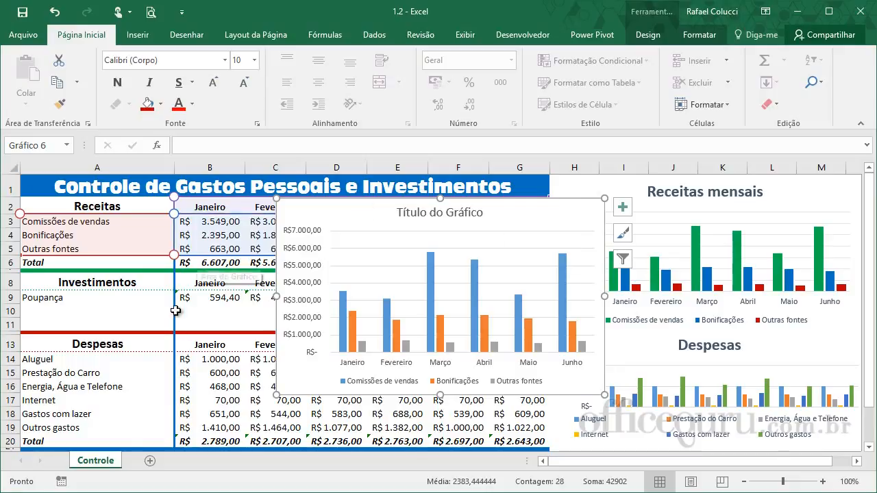
right_click(540, 219)
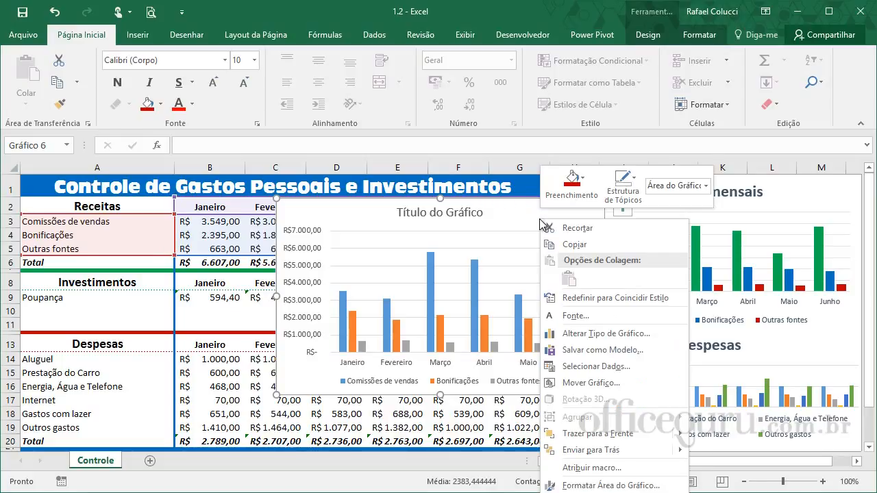
left_click(583, 383)
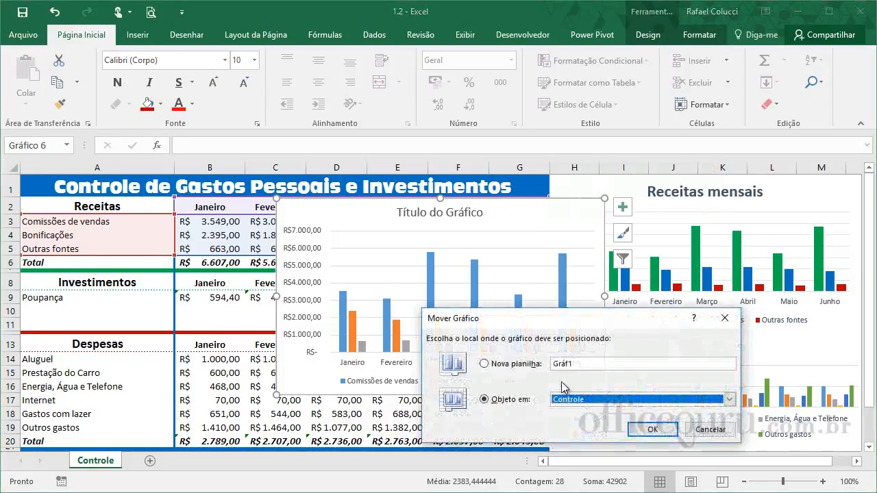
left_click(514, 364)
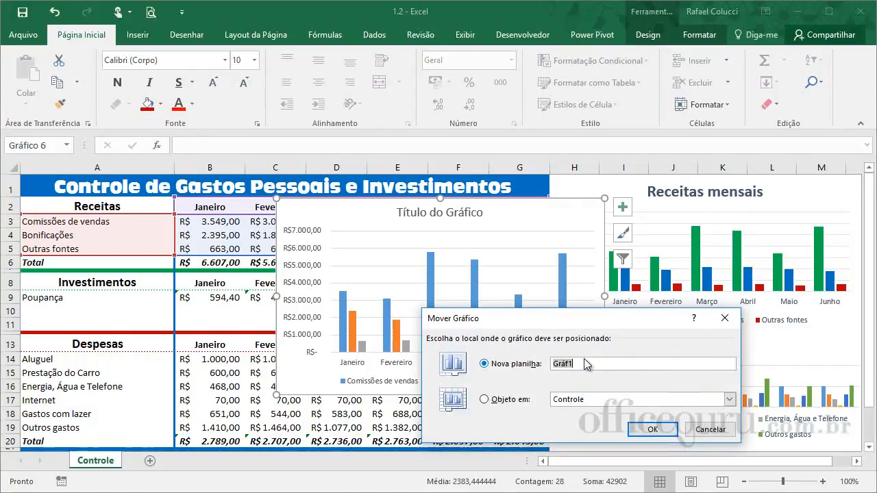
type("Gráfico")
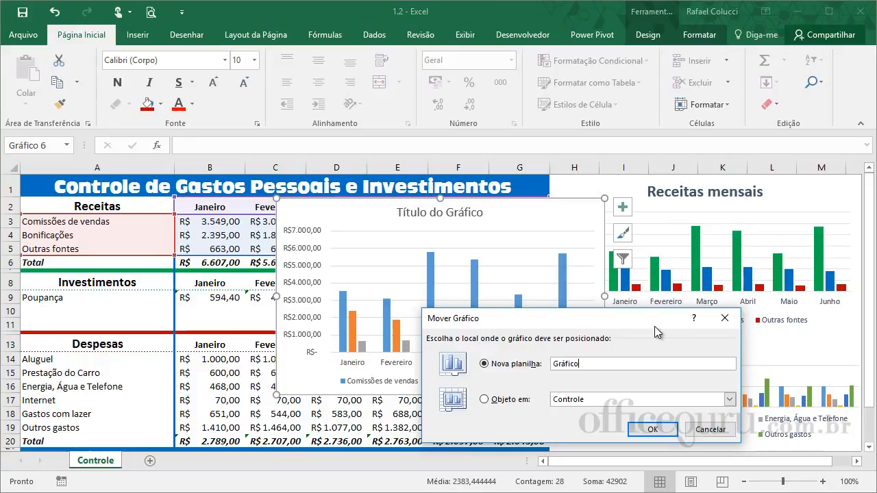
left_click(649, 431)
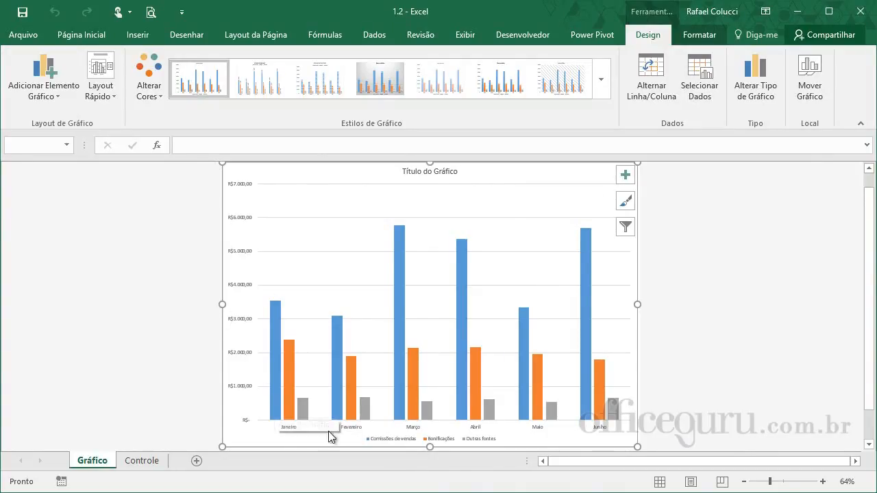
left_click(757, 289)
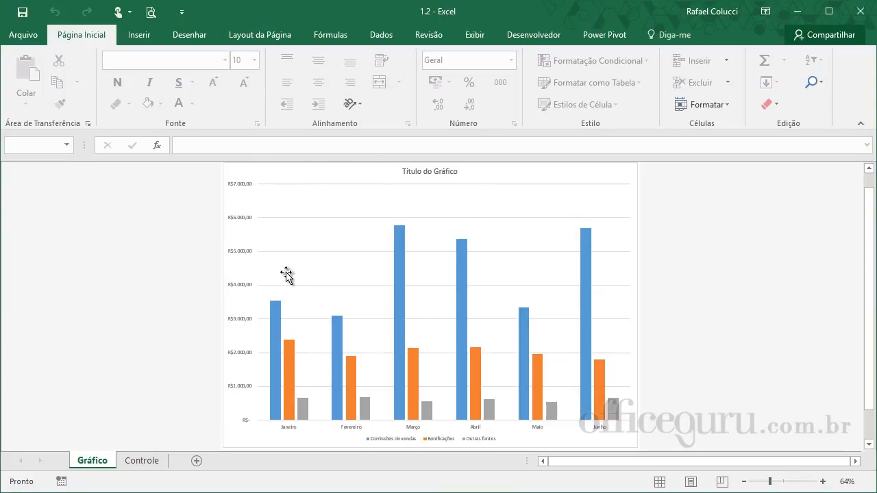
- Enlarge the chart title's font to size 28
left_click(432, 175)
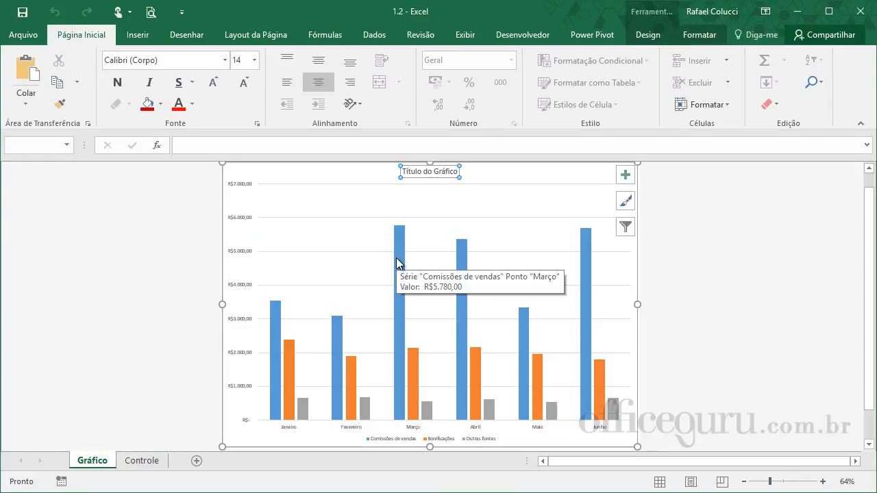
left_click(207, 89)
left_click(207, 90)
left_click(207, 90)
left_click(207, 90)
left_click(207, 90)
left_click(207, 89)
left_click(207, 90)
- Replace the chart title's text with "Receitas Mensais"
left_click(437, 180)
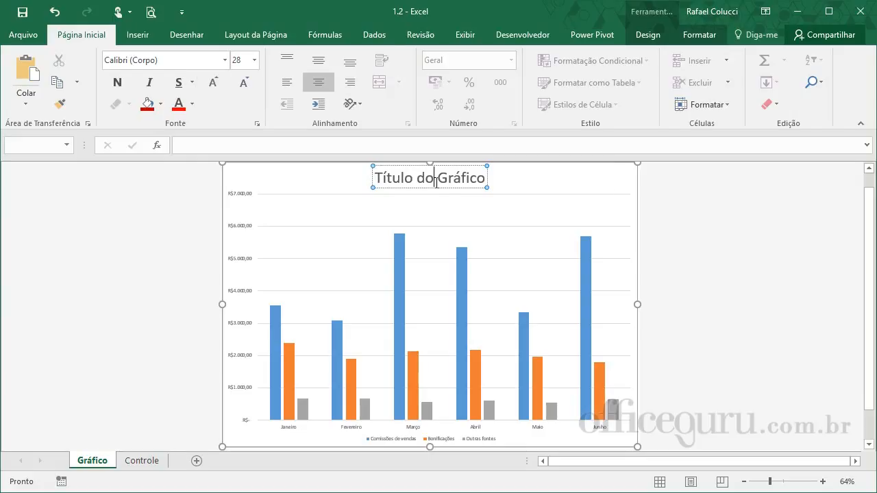
left_click_drag(382, 175, 539, 182)
type("Receitas Mensais")
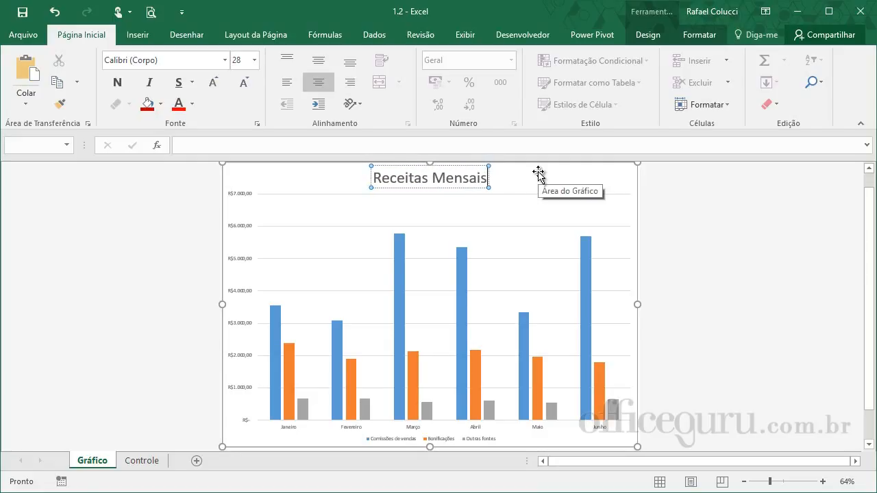
left_click(701, 243)
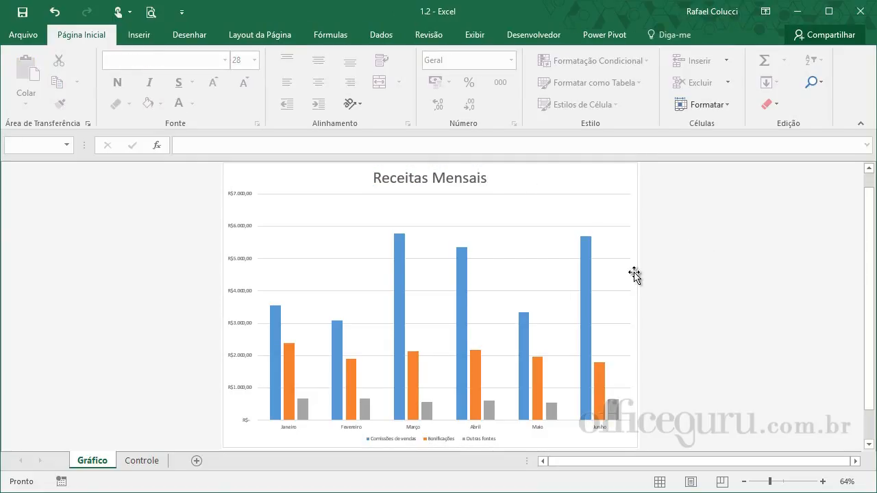
- Enlarge the font of the vertical axis value labels to size 16
left_click(240, 232)
left_click(247, 195)
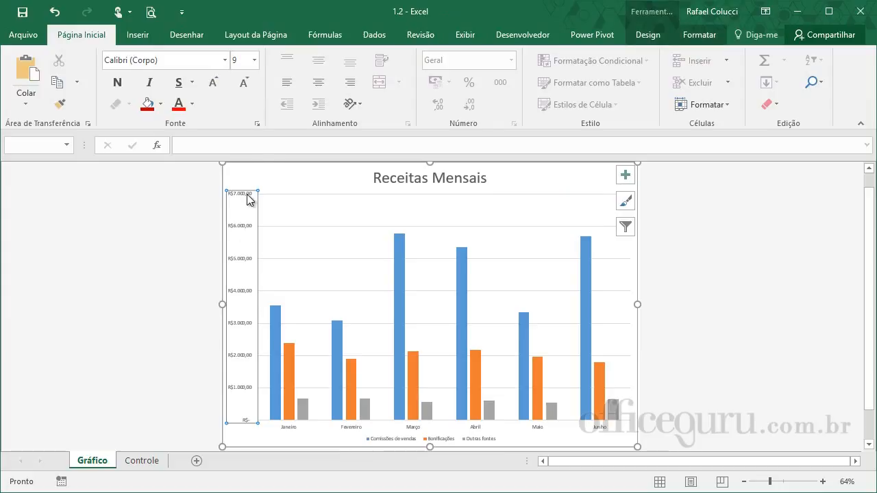
left_click(221, 79)
left_click(220, 79)
left_click(221, 79)
left_click(221, 78)
left_click(220, 79)
left_click(221, 79)
left_click(759, 271)
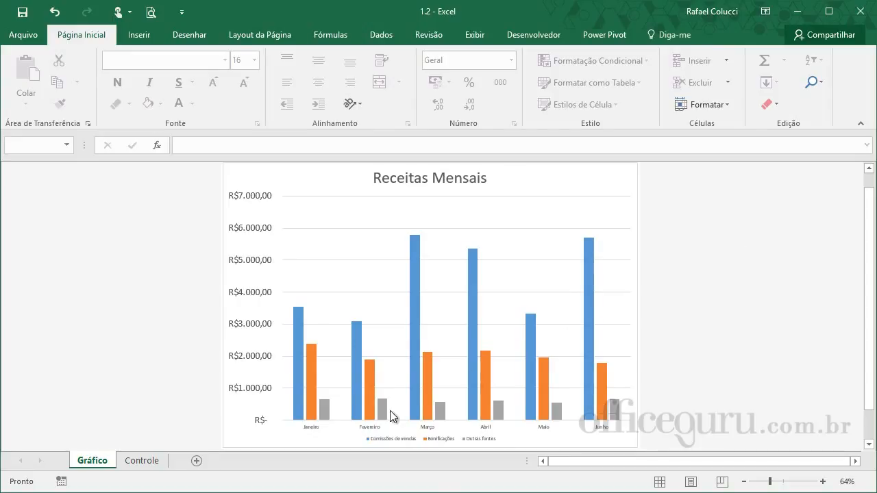
- Enlarge the font of the month labels on the horizontal axis to size 18
left_click(376, 430)
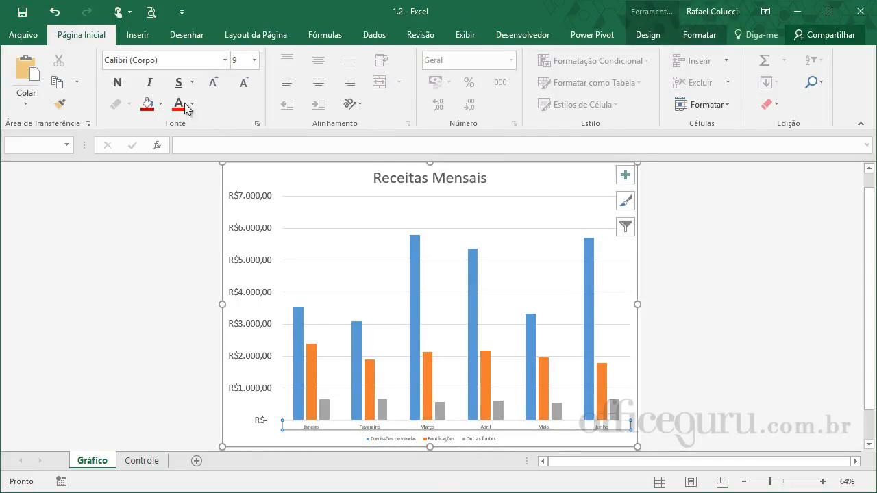
left_click(217, 87)
left_click(216, 87)
left_click(217, 86)
left_click(217, 86)
left_click(217, 86)
left_click(217, 87)
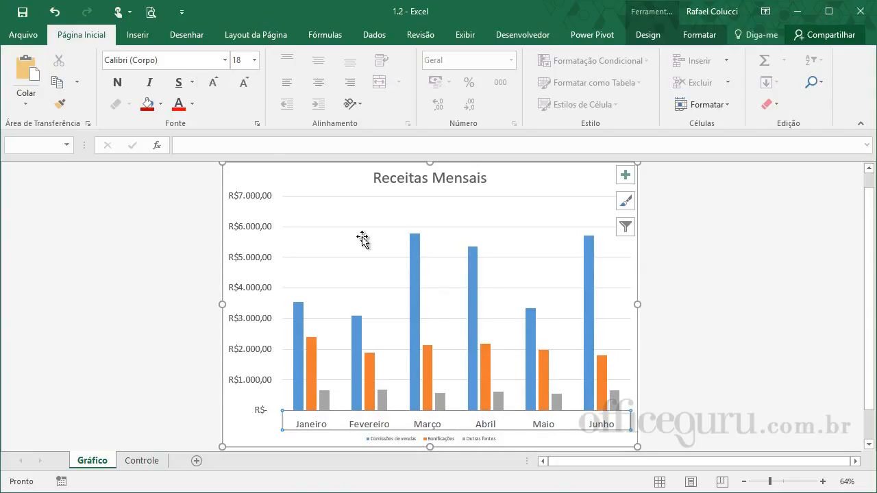
- Enlarge the chart legend's font to size 16
left_click(403, 441)
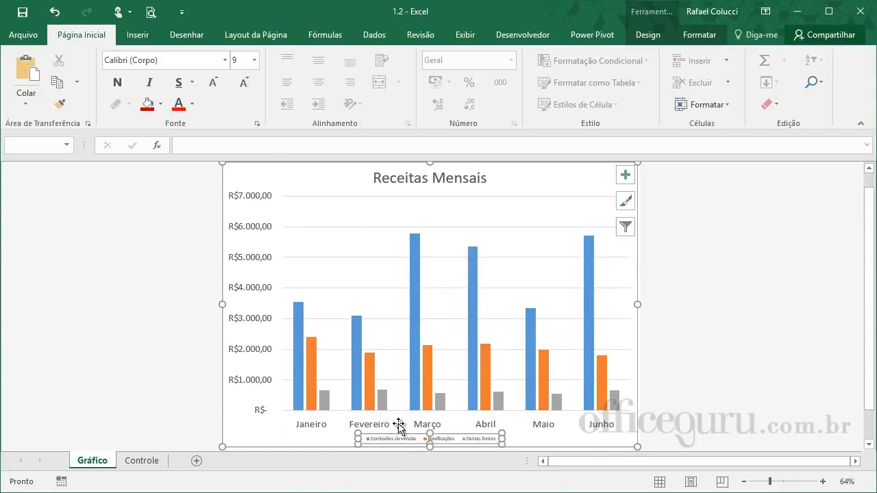
left_click(217, 87)
left_click(216, 86)
left_click(216, 86)
left_click(217, 87)
left_click(217, 86)
left_click(217, 87)
left_click(687, 277)
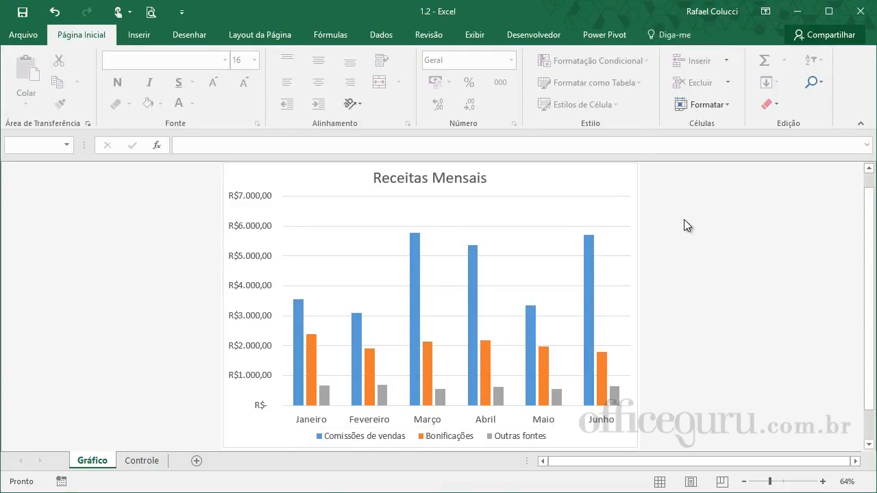
- Enlarge the chart title's font to size 36
left_click(431, 181)
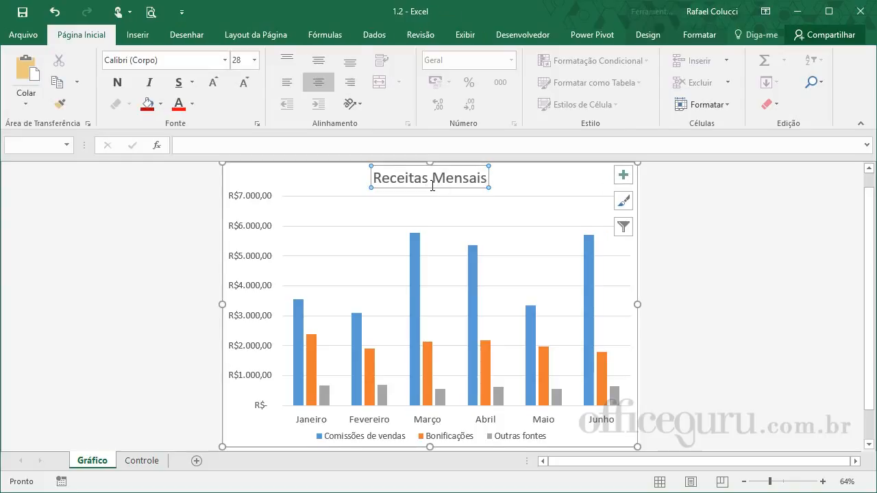
left_click(218, 87)
left_click(723, 277)
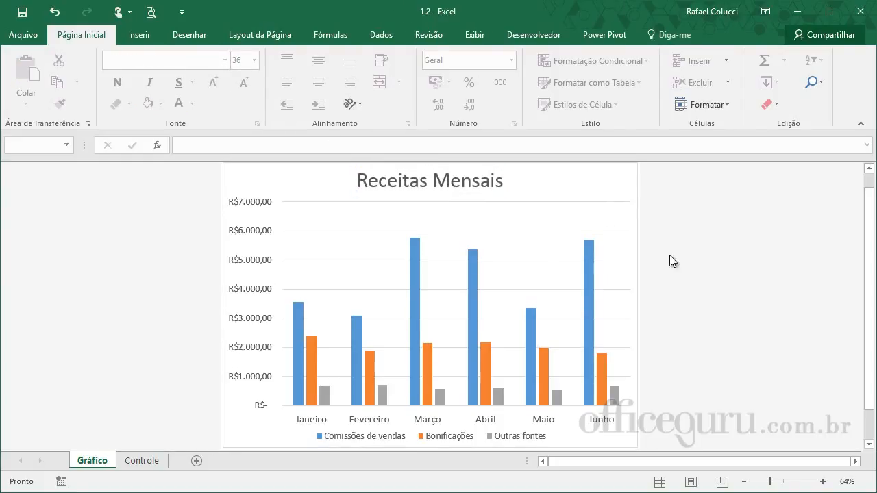
- Change the chart title's font to Ackbar and color its text red
left_click(489, 189)
left_click(484, 193)
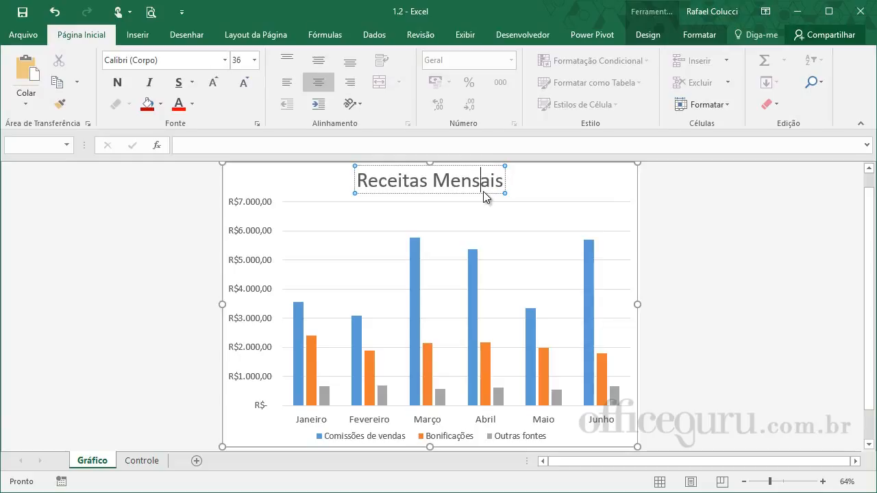
left_click(371, 165)
left_click_drag(359, 182, 512, 186)
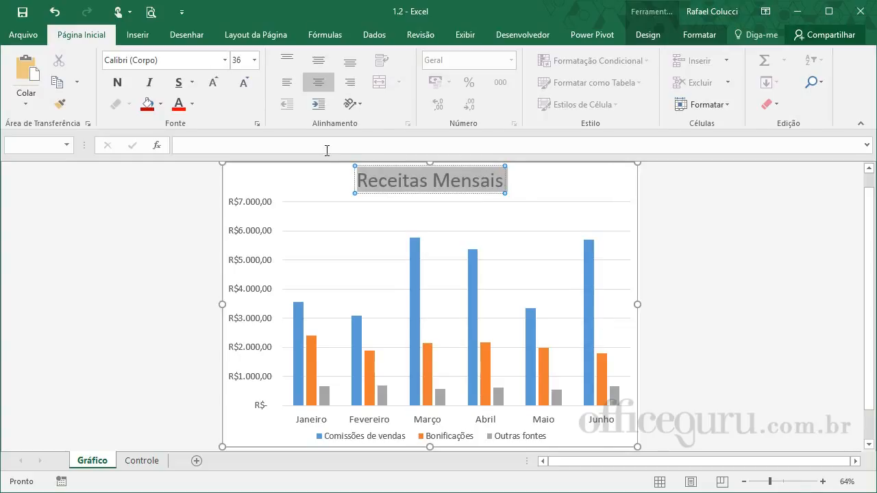
left_click(225, 60)
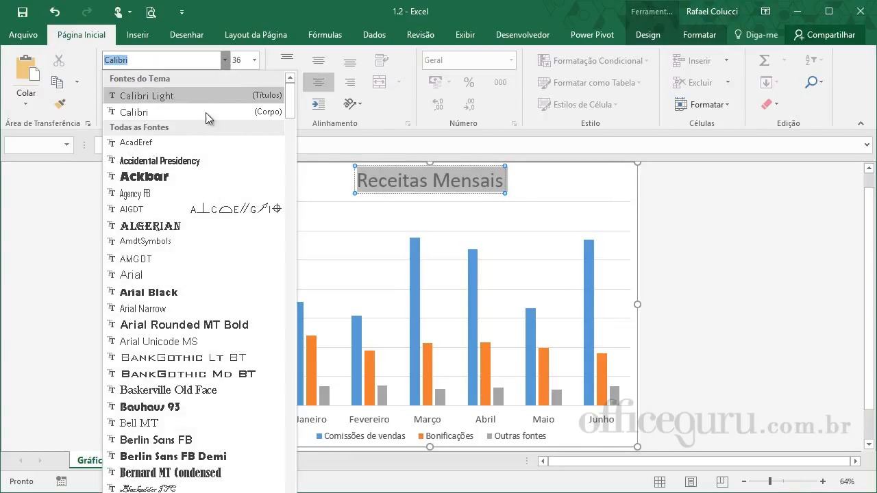
left_click(192, 180)
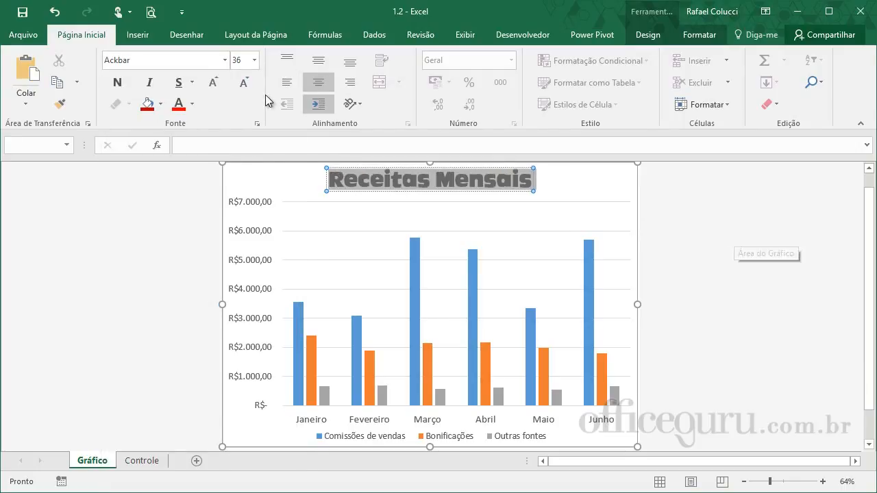
left_click(180, 105)
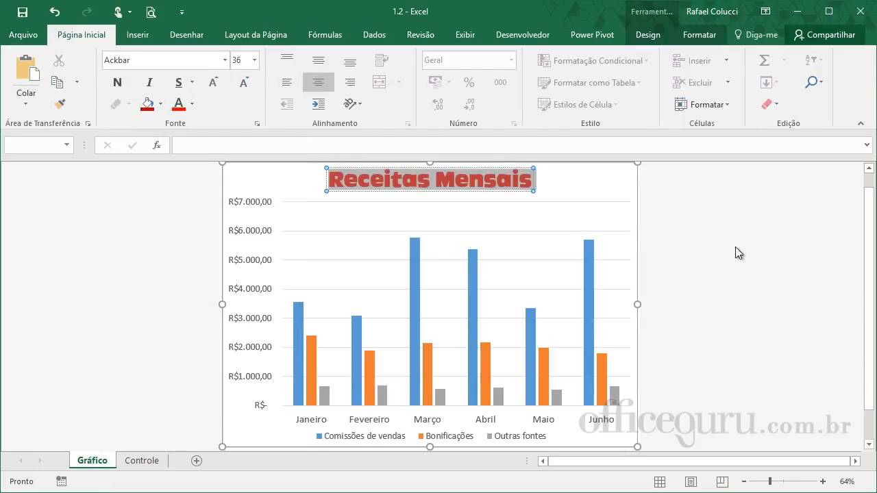
left_click(736, 246)
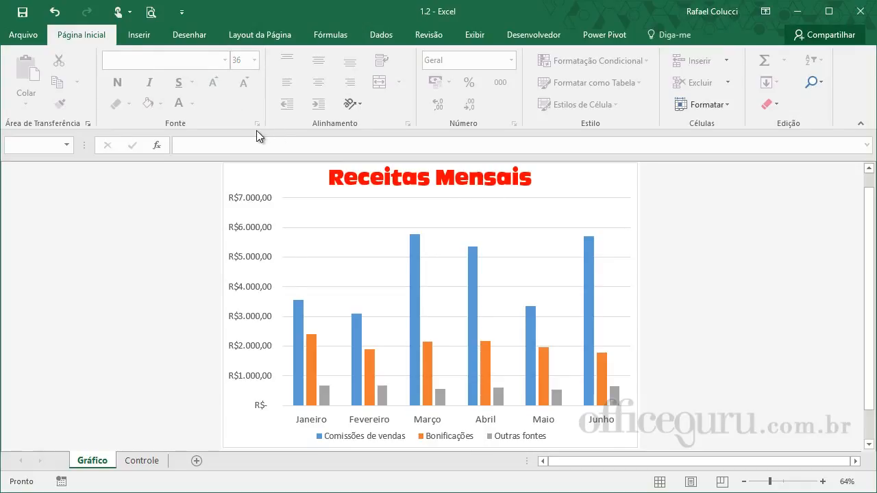
- Format the vertical axis value labels in the Arial Black font with the standard blue text color
left_click(267, 197)
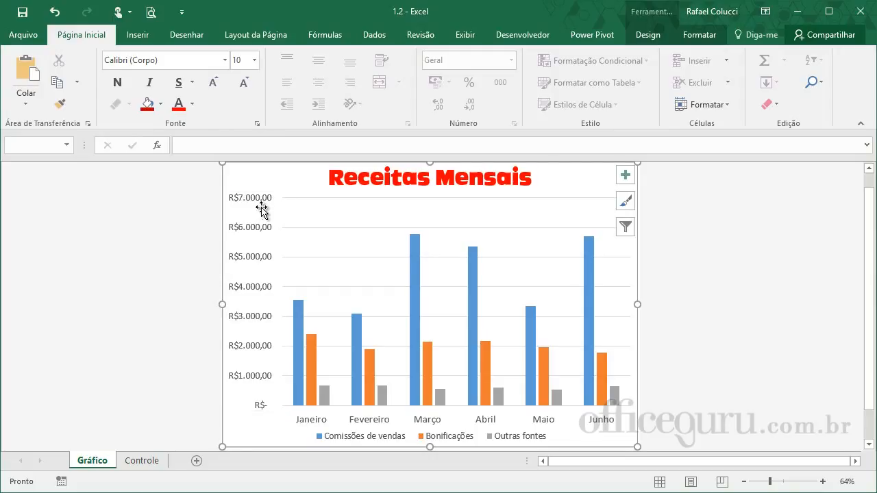
left_click(225, 60)
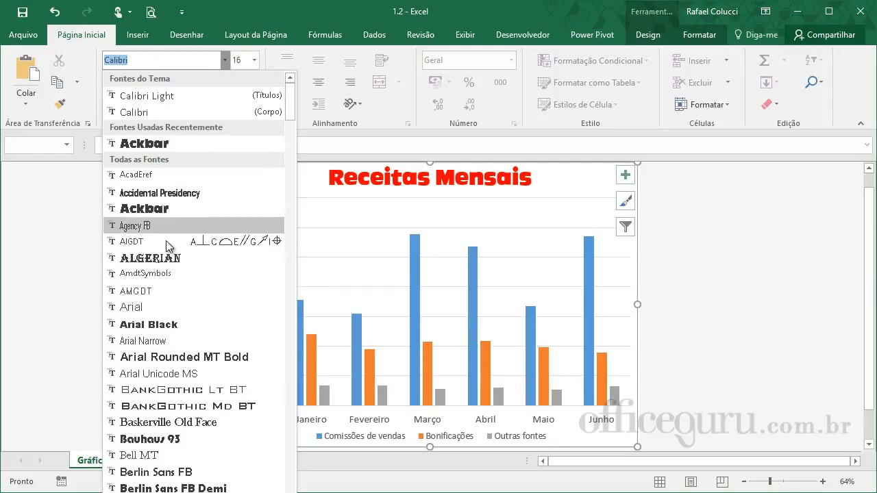
left_click(184, 319)
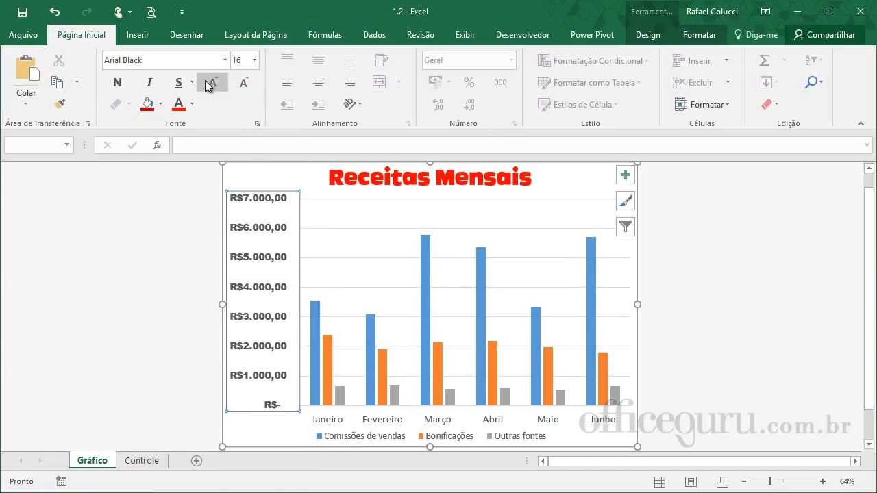
left_click(192, 103)
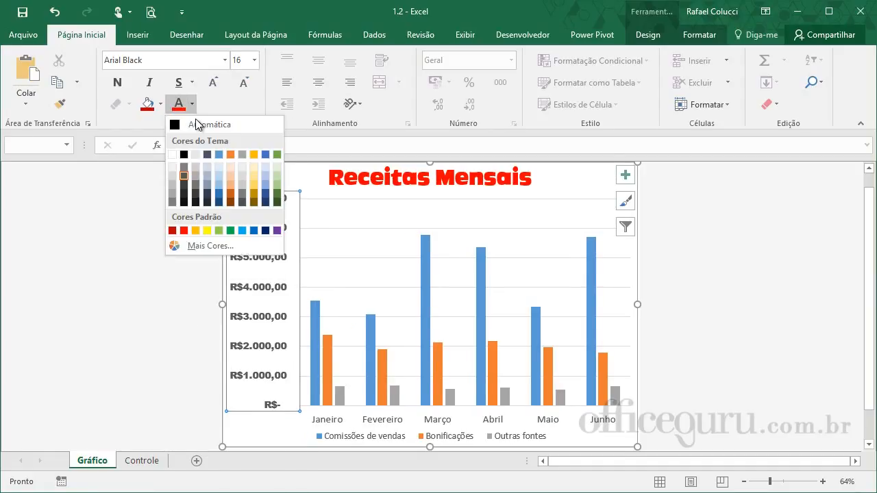
left_click(252, 230)
left_click(702, 295)
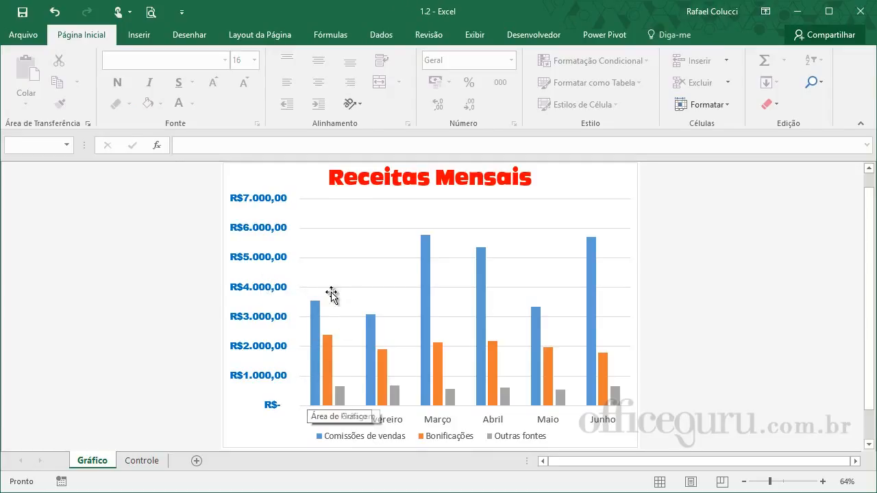
- Recolor the "Receitas Mensais" chart title in the same blue as the vertical axis labels
left_click(521, 183)
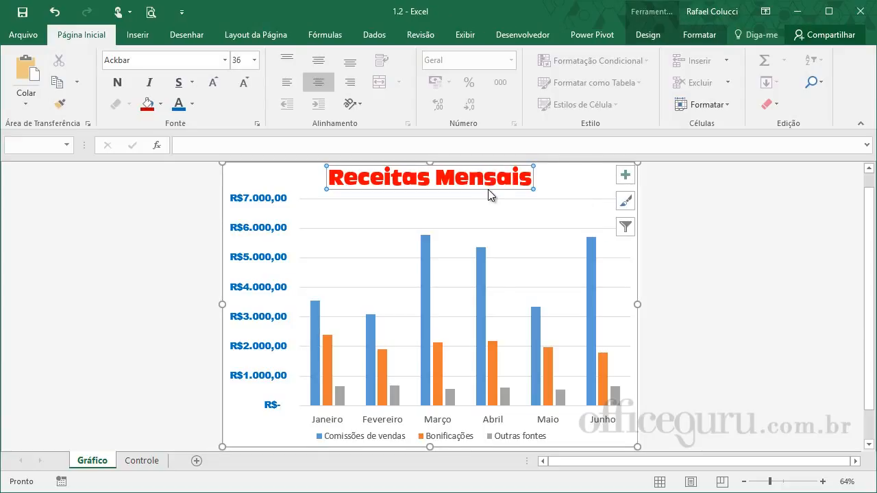
left_click(178, 105)
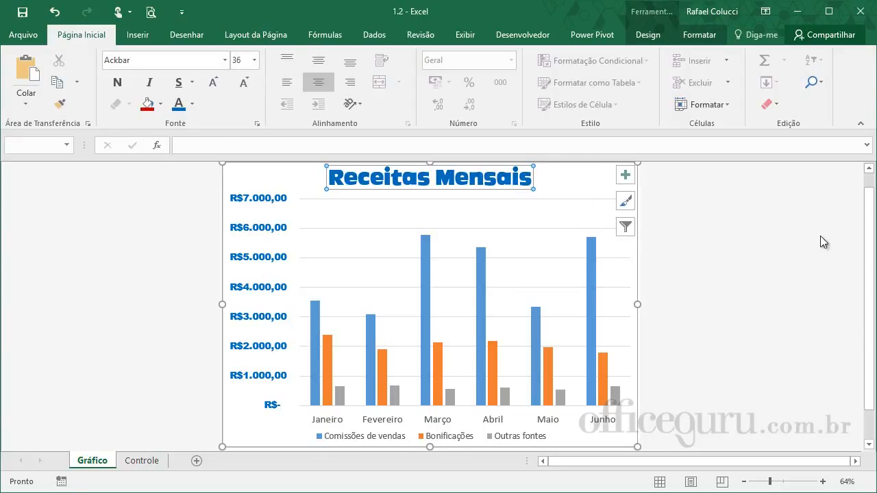
left_click(768, 235)
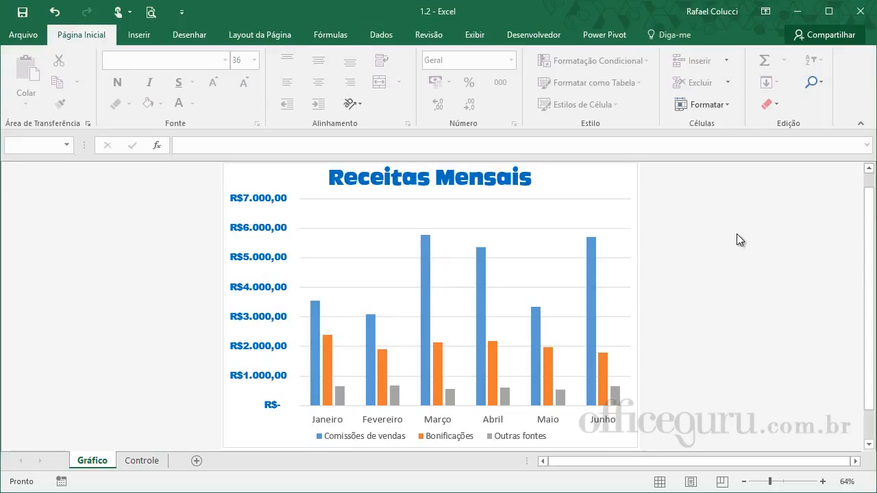